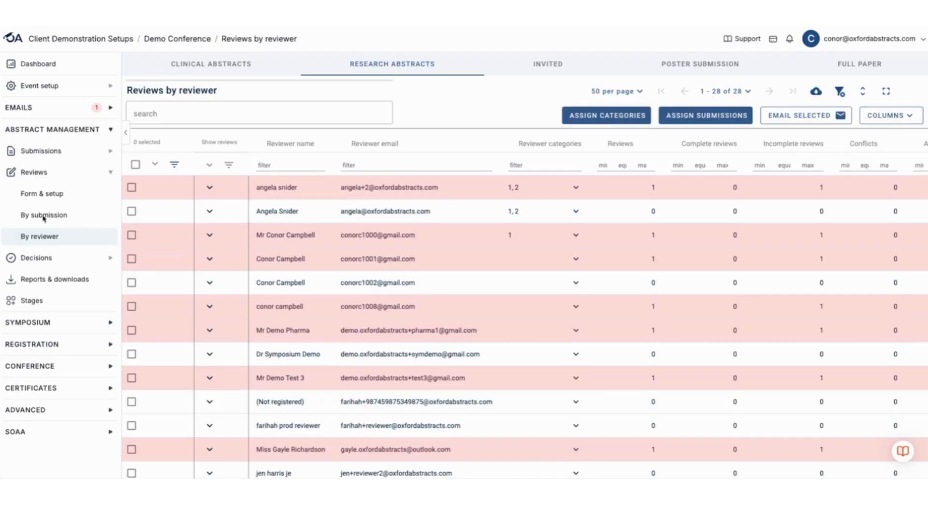
# - Open category assignment from the Research Abstracts reviews by reviewer and select categories 1, 2 and 3
pyautogui.click(44, 237)
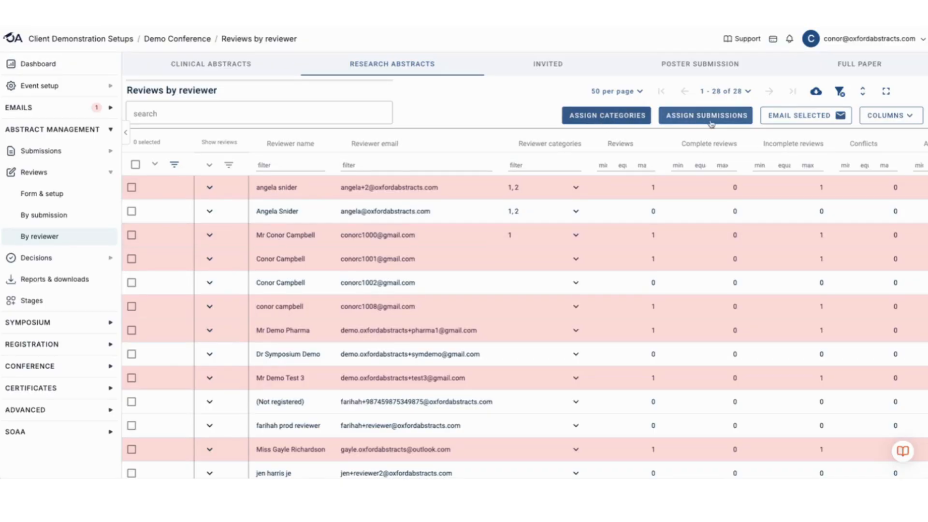
pyautogui.click(610, 121)
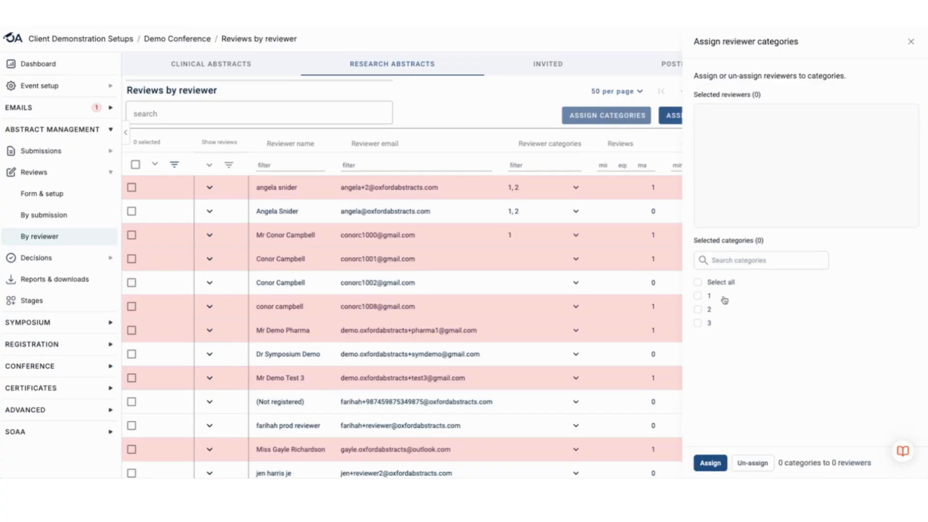
pyautogui.click(697, 296)
pyautogui.click(697, 310)
pyautogui.click(697, 324)
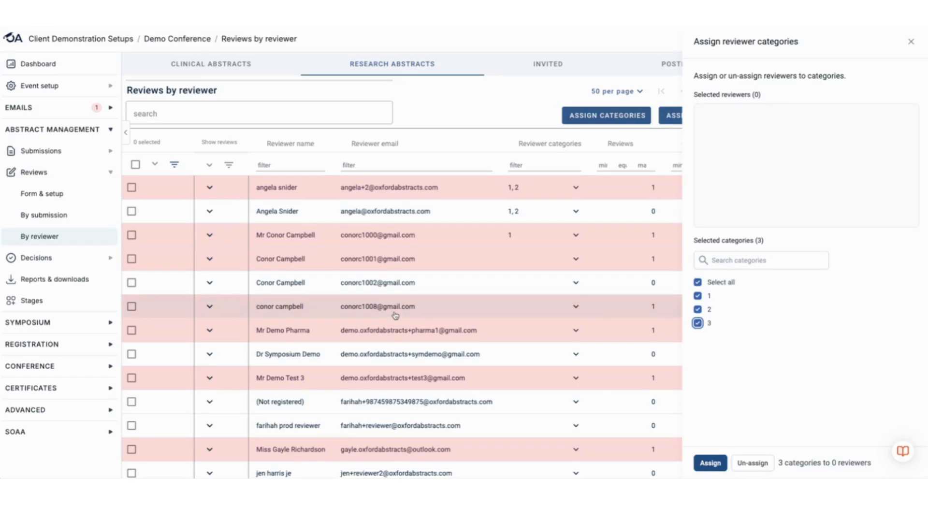
# - Select the reviewers in the fourth and second rows and add the fifth-row reviewer by pasting their copied email into the selected reviewers
pyautogui.click(132, 258)
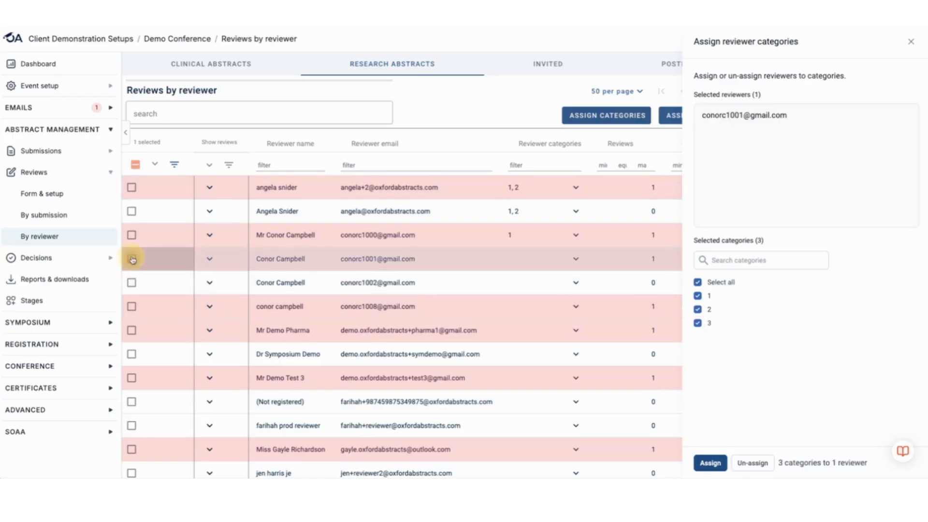
pyautogui.click(132, 211)
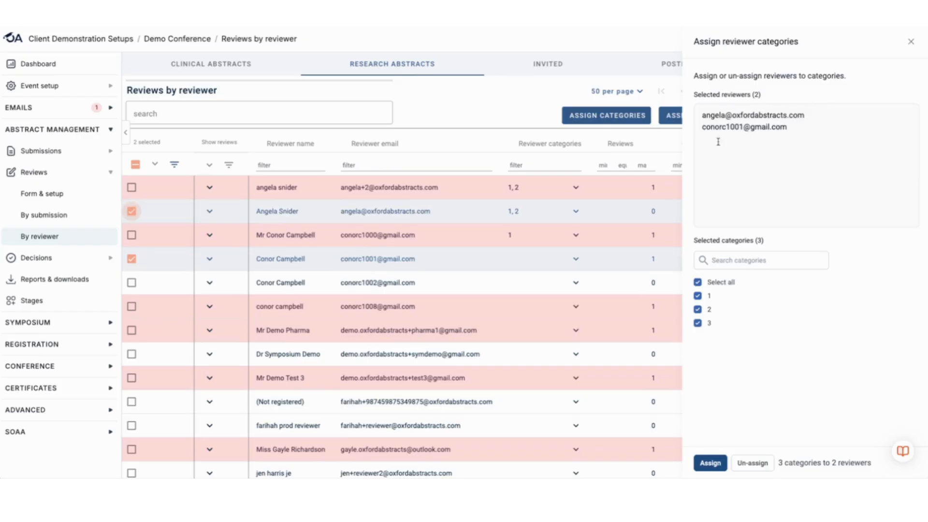
pyautogui.click(755, 152)
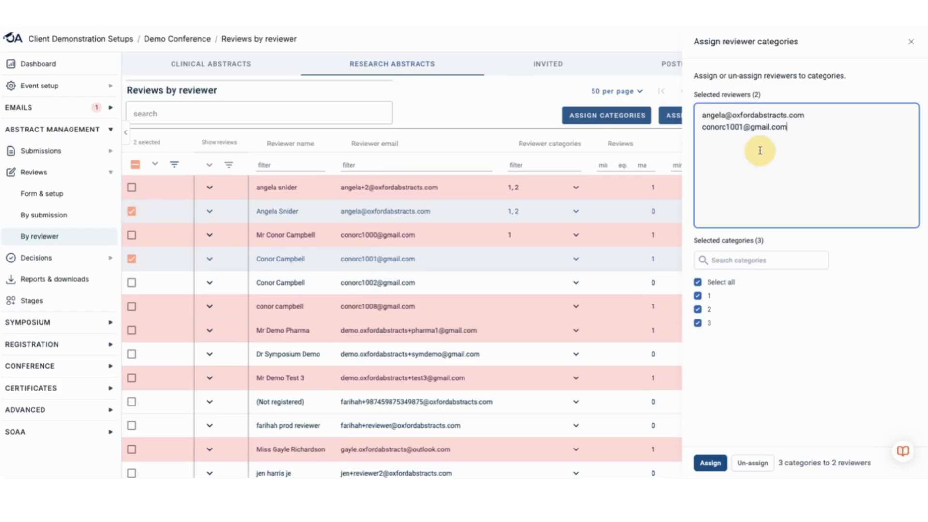
pyautogui.press('Return')
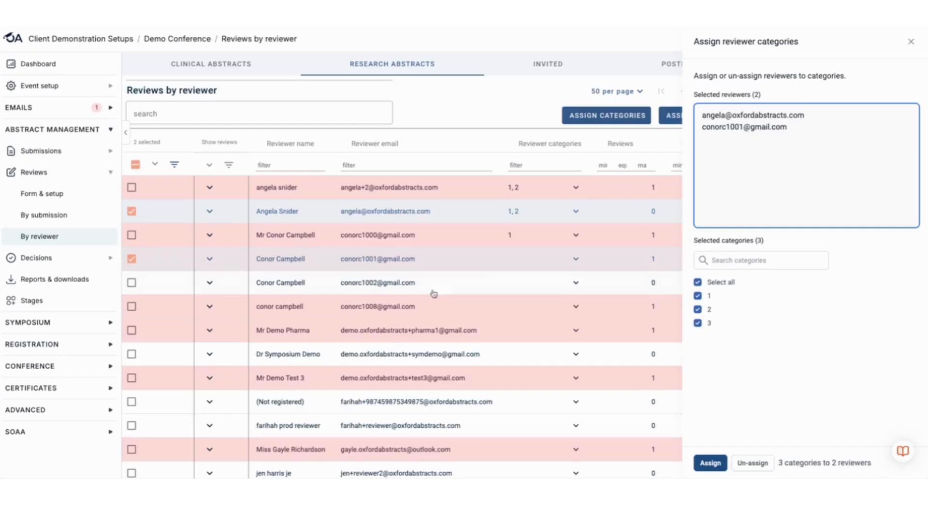
pyautogui.moveTo(417, 283); pyautogui.dragTo(339, 284)
pyautogui.hotkey('ctrl', 'c')
pyautogui.click(912, 42)
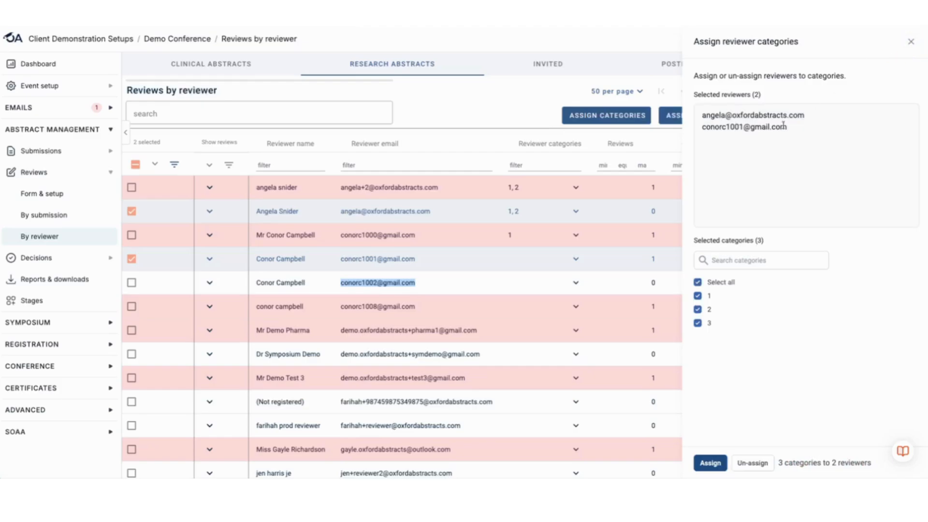
pyautogui.click(911, 42)
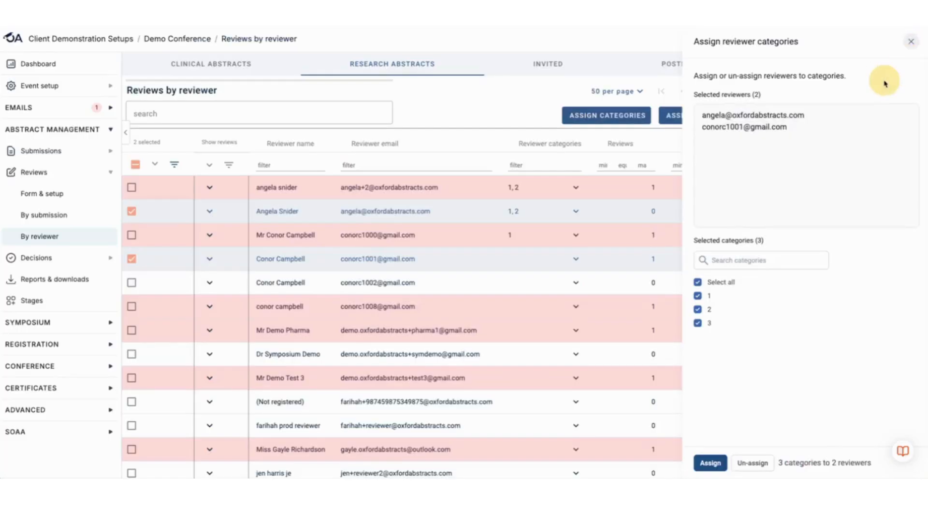
pyautogui.click(793, 150)
pyautogui.hotkey('ctrl', 'v')
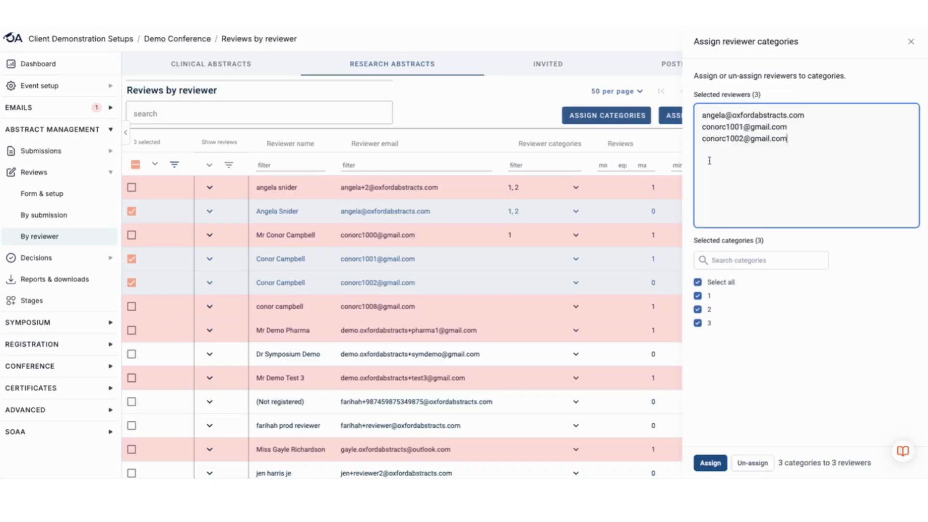
# - Deselect category 1 and assign categories 2 and 3 to the three selected reviewers
pyautogui.click(697, 295)
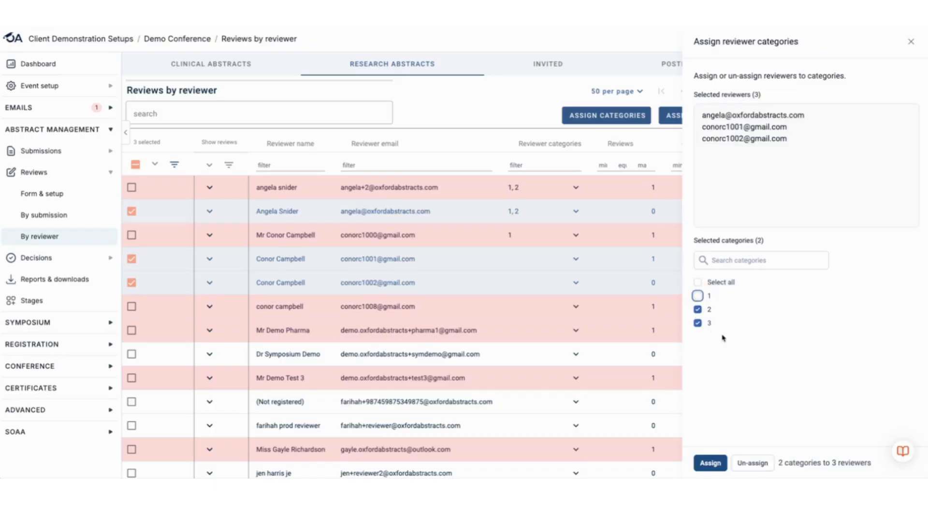
pyautogui.click(708, 462)
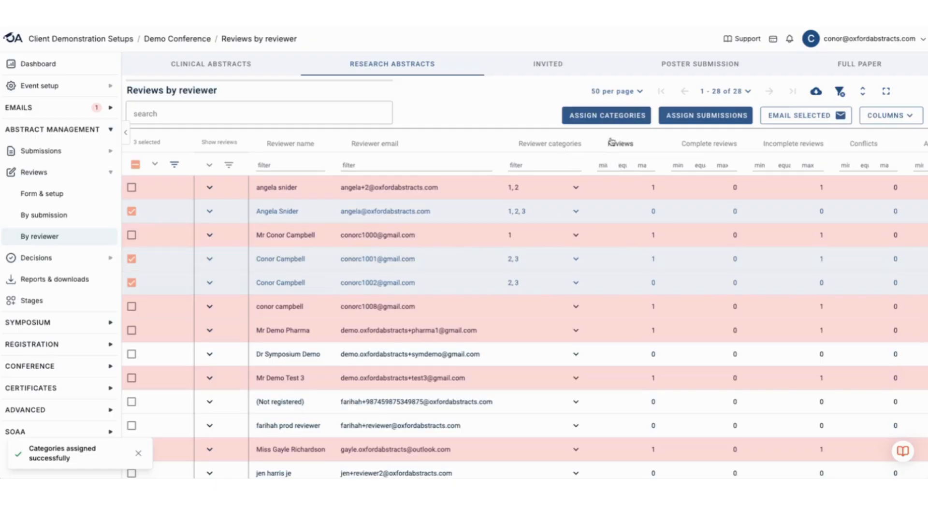
# - Check the un-assign option in the reviewer category assignment, close it, and clear the reviewer selection
pyautogui.click(612, 118)
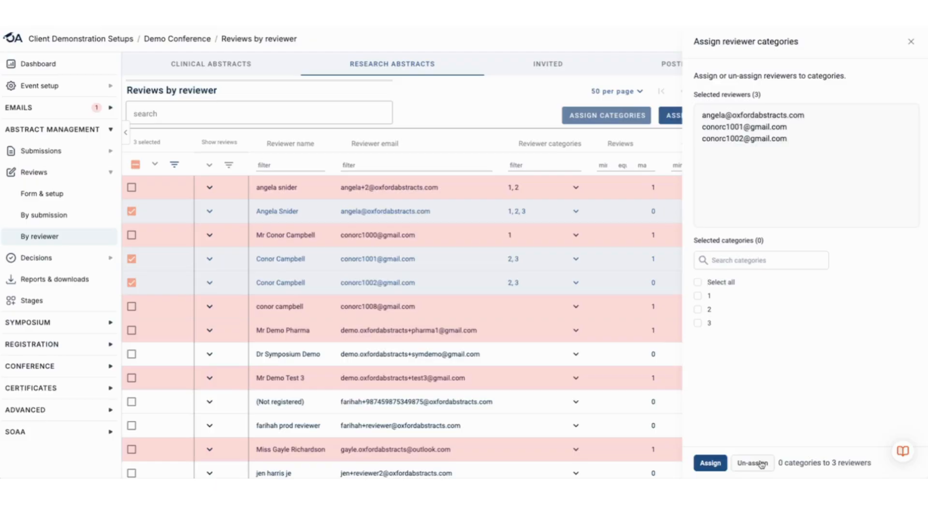
pyautogui.click(910, 43)
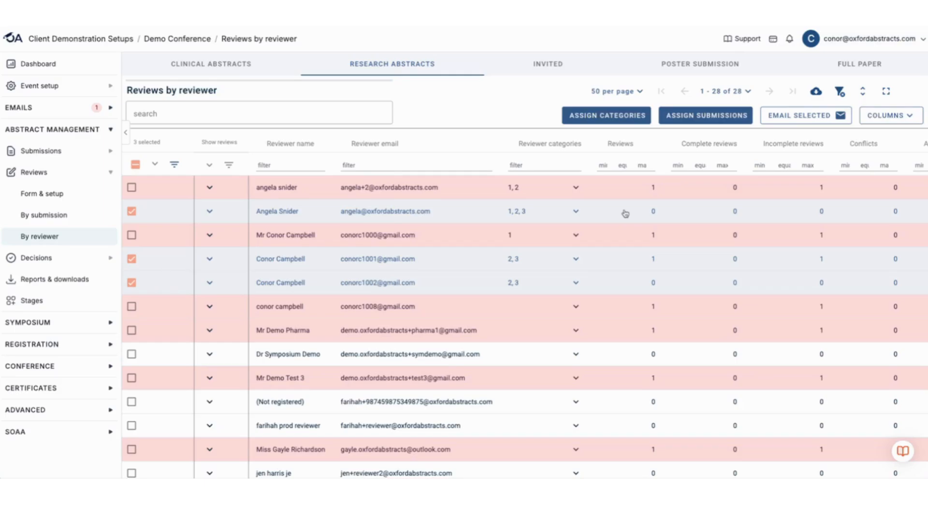
pyautogui.click(135, 165)
pyautogui.click(136, 166)
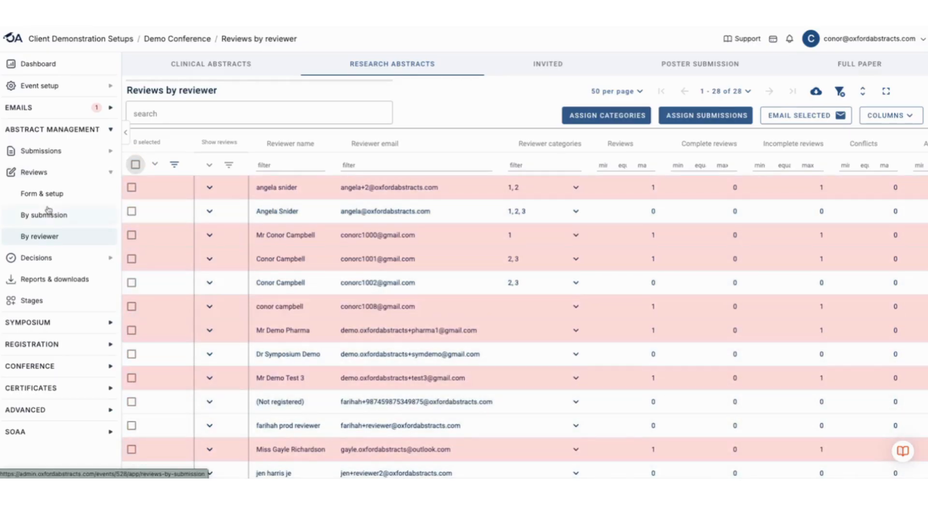
# - Open submission assignment and choose Assign Submissions as the way to run the auto assignment
pyautogui.click(694, 117)
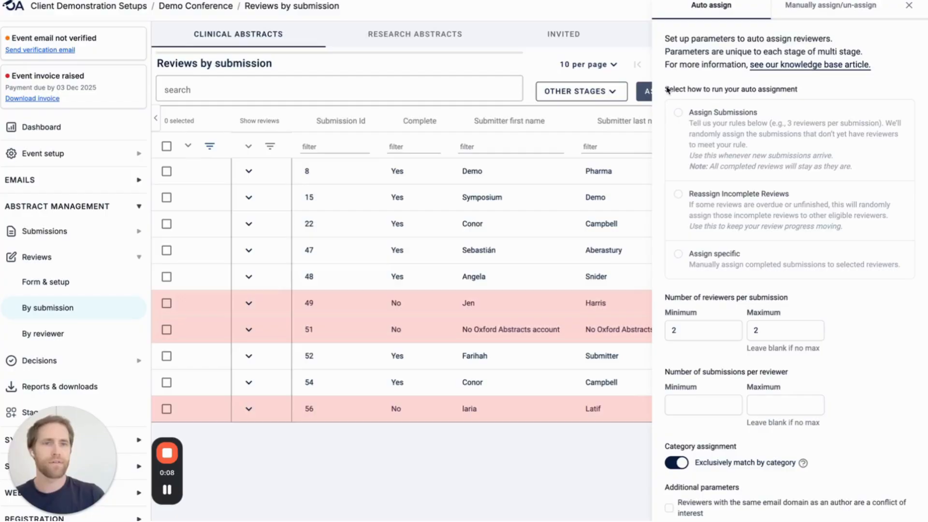
pyautogui.click(666, 89)
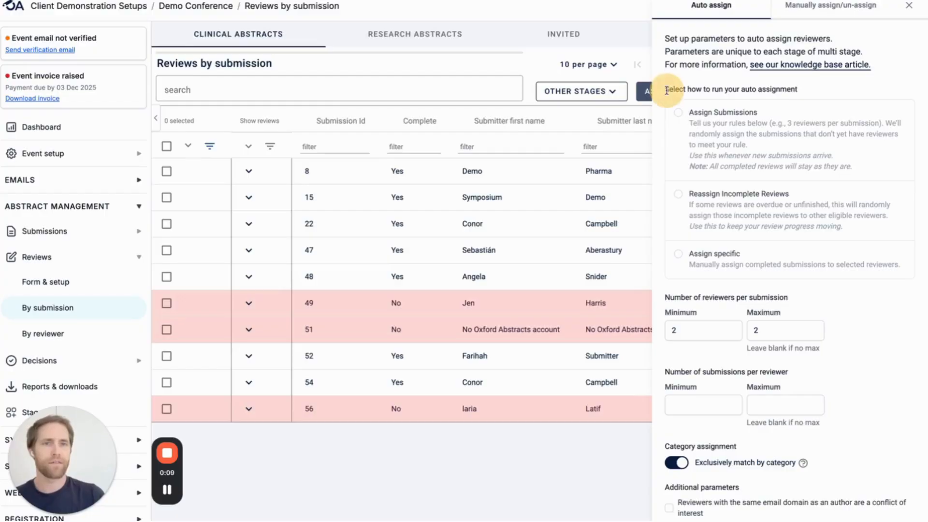
pyautogui.moveTo(665, 89); pyautogui.dragTo(812, 90)
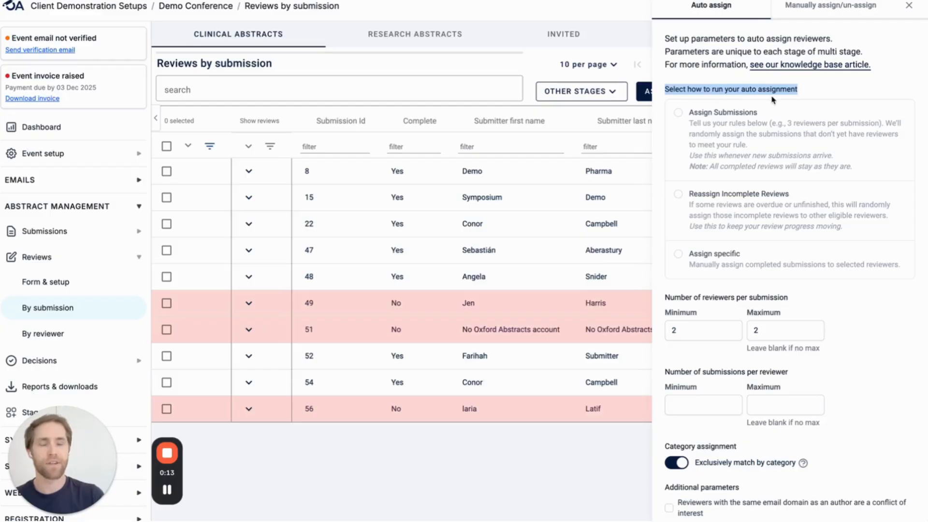
pyautogui.click(688, 117)
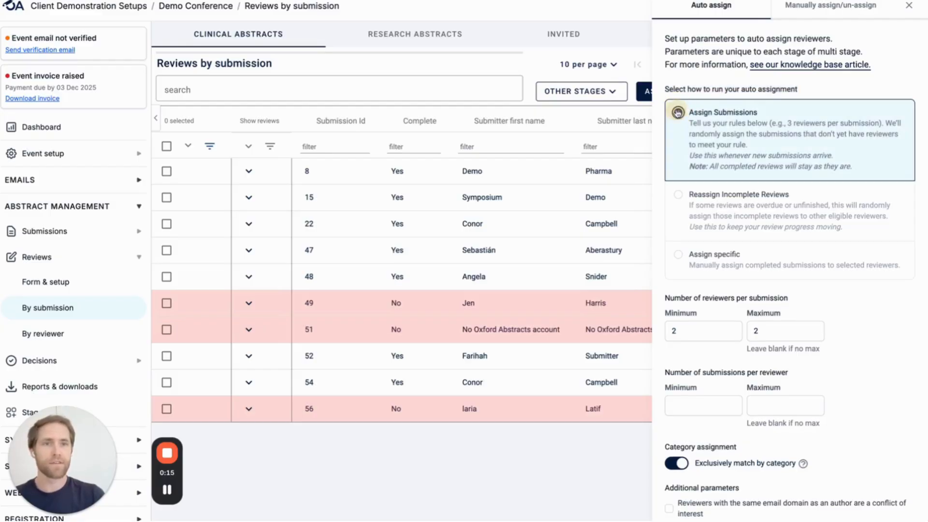
pyautogui.scroll(-1, 705, 141)
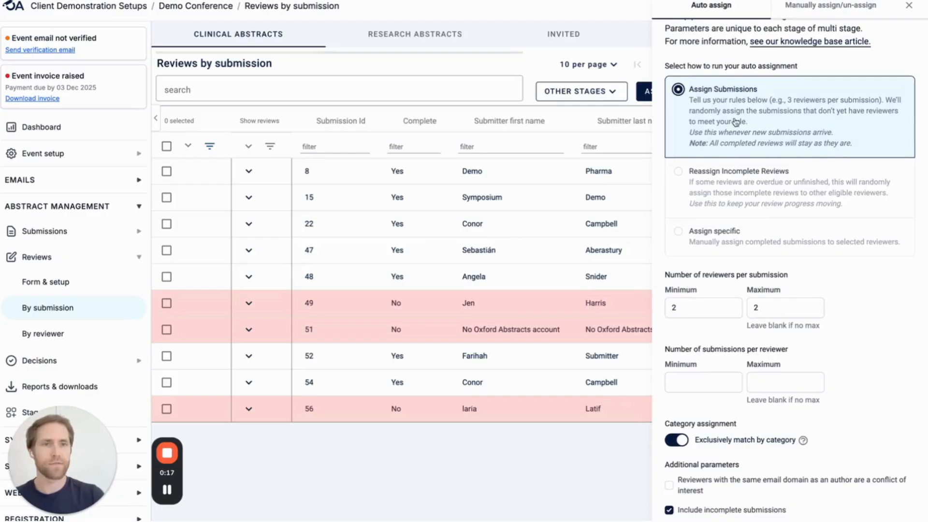
# - Set both the minimum and maximum number of reviewers per submission to 3
pyautogui.click(699, 305)
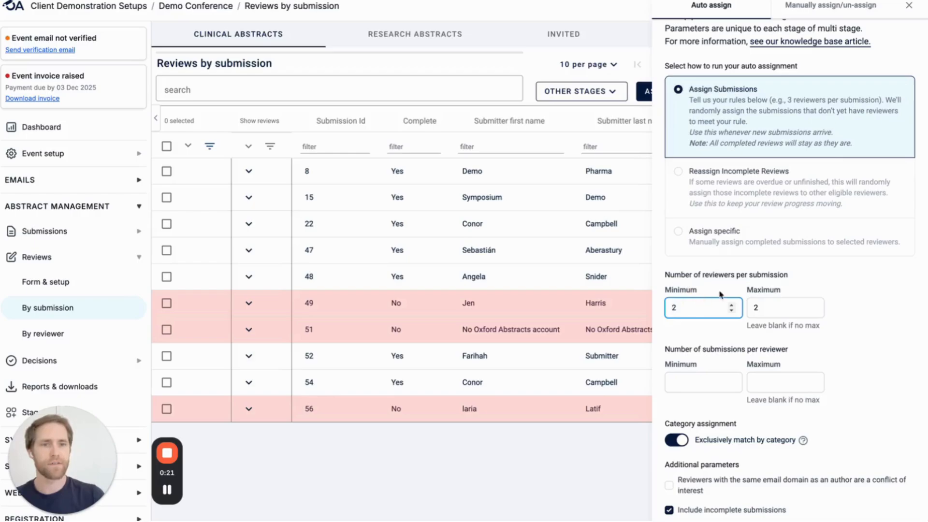
pyautogui.moveTo(685, 275); pyautogui.dragTo(787, 275)
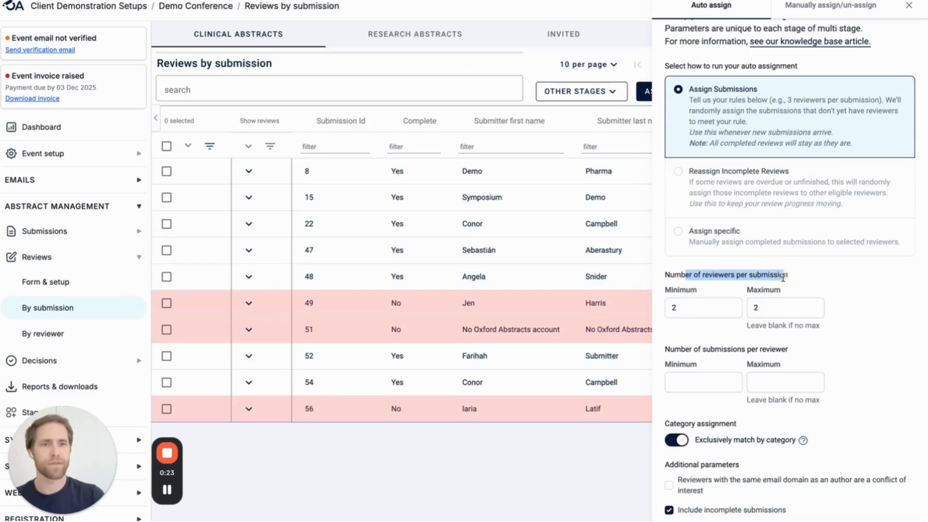
pyautogui.moveTo(675, 349); pyautogui.dragTo(788, 353)
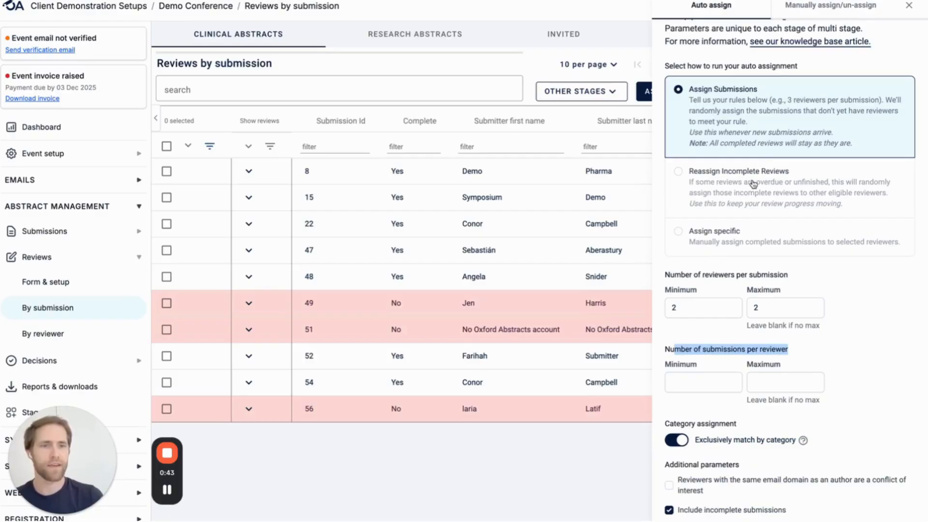
pyautogui.click(768, 310)
pyautogui.click(813, 305)
pyautogui.click(732, 305)
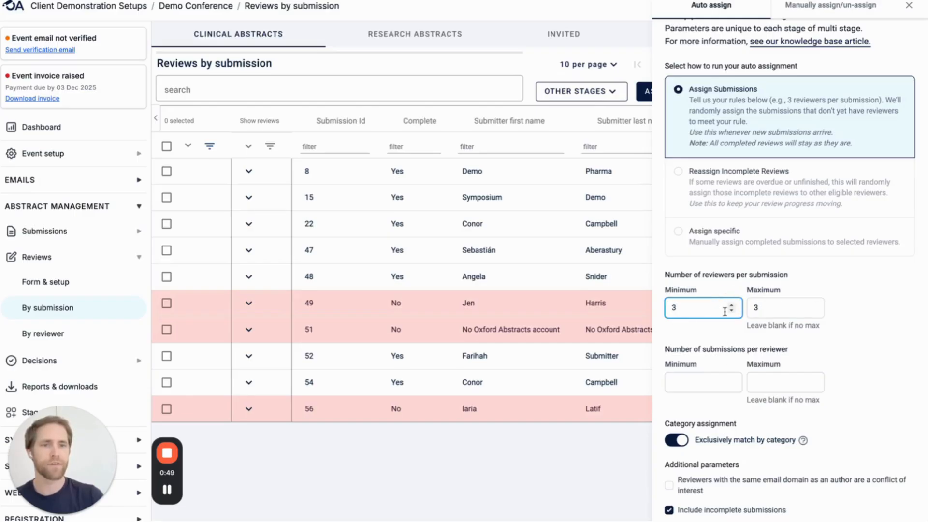
pyautogui.moveTo(710, 292); pyautogui.dragTo(665, 292)
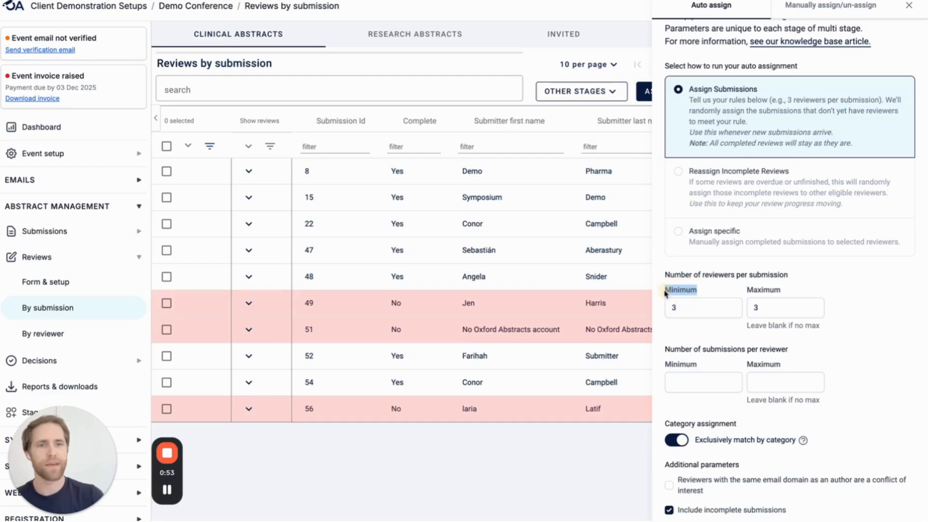
pyautogui.click(707, 293)
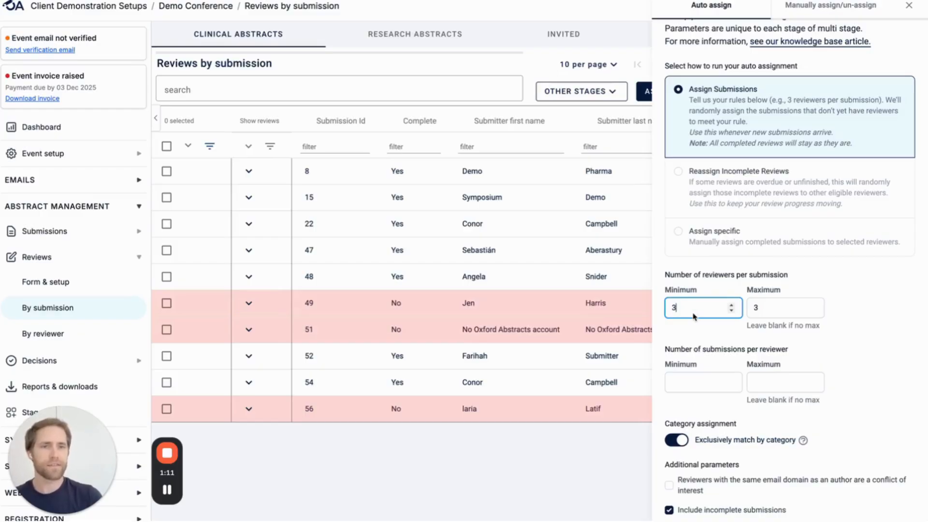
# - Switch the auto assignment mode to Reassign Incomplete Reviews and then to Assign specific
pyautogui.click(679, 172)
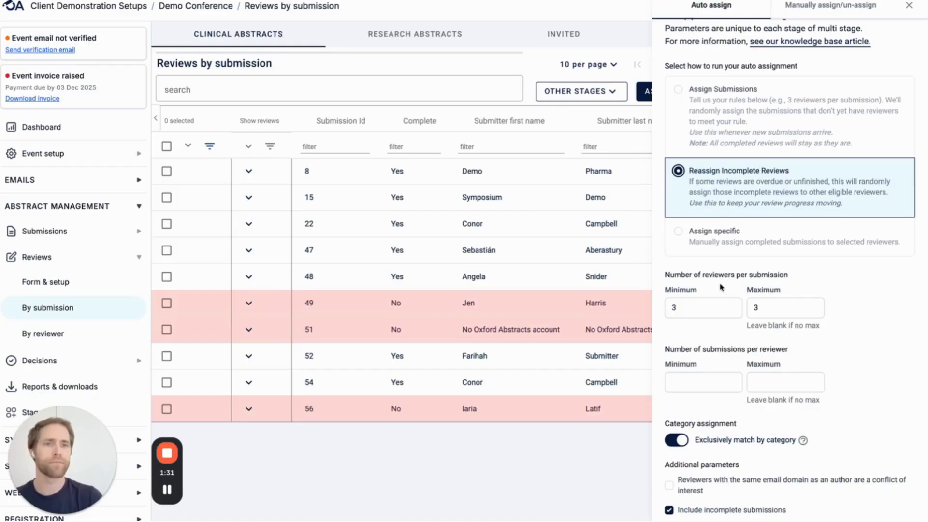
pyautogui.click(678, 231)
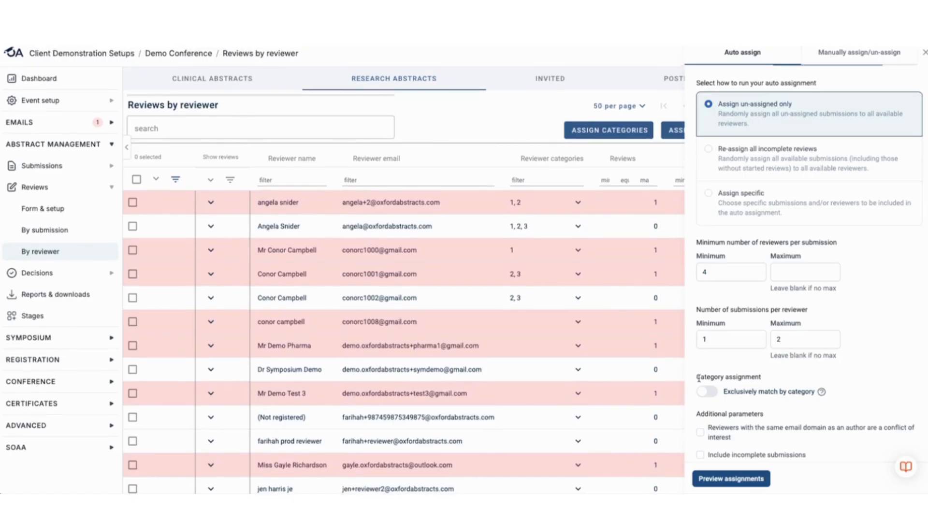
# - Turn on the same-email-domain conflict rule and the inclusion of incomplete submissions, and preview the assignments
pyautogui.moveTo(698, 377); pyautogui.dragTo(814, 400)
pyautogui.click(707, 392)
pyautogui.click(707, 393)
pyautogui.click(700, 432)
pyautogui.click(700, 455)
pyautogui.click(734, 478)
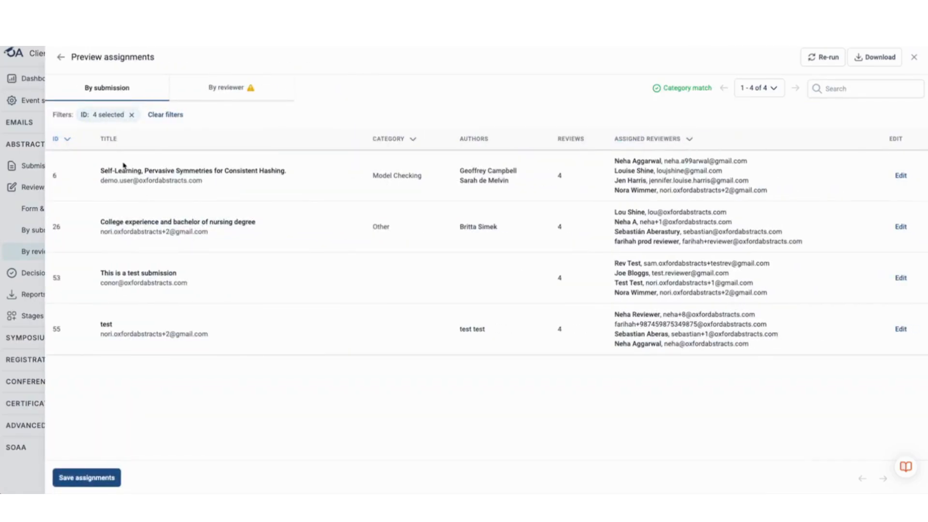
# - Edit the assigned reviewers of submission 6 in the preview and swap its first reviewer for another one
pyautogui.moveTo(101, 170); pyautogui.dragTo(287, 175)
pyautogui.moveTo(372, 175); pyautogui.dragTo(556, 179)
pyautogui.moveTo(613, 161); pyautogui.dragTo(774, 193)
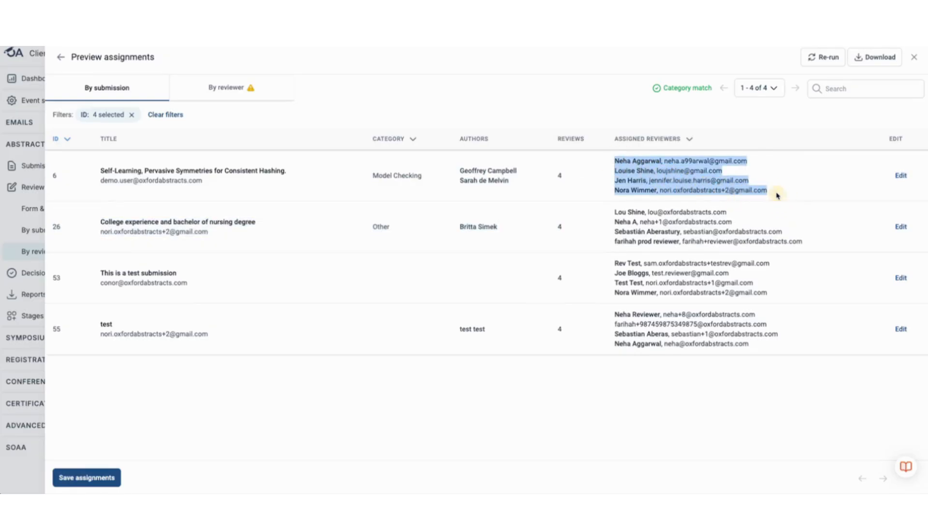
pyautogui.click(898, 179)
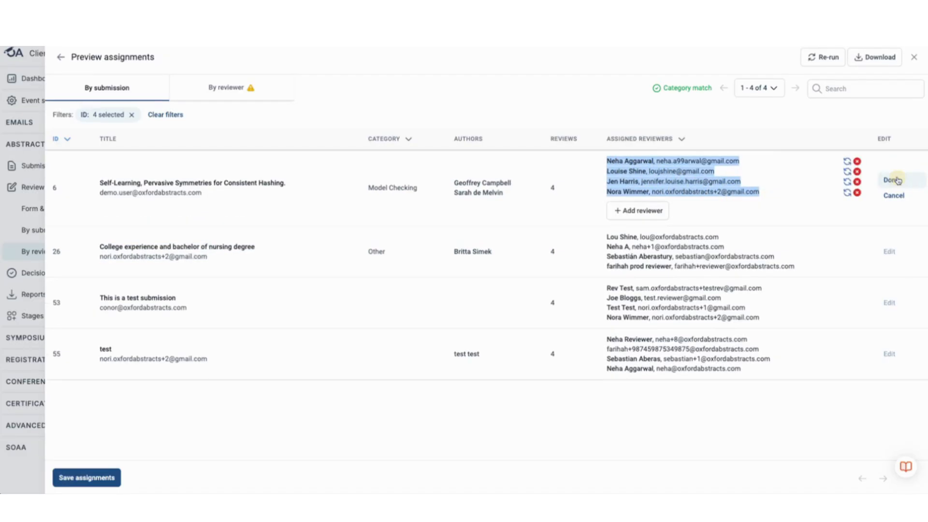
pyautogui.click(752, 213)
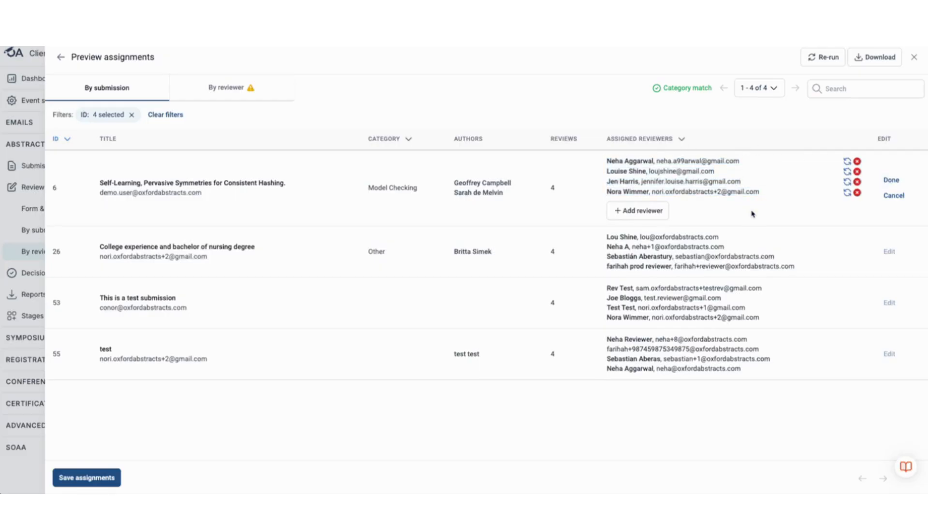
pyautogui.moveTo(605, 161); pyautogui.dragTo(738, 161)
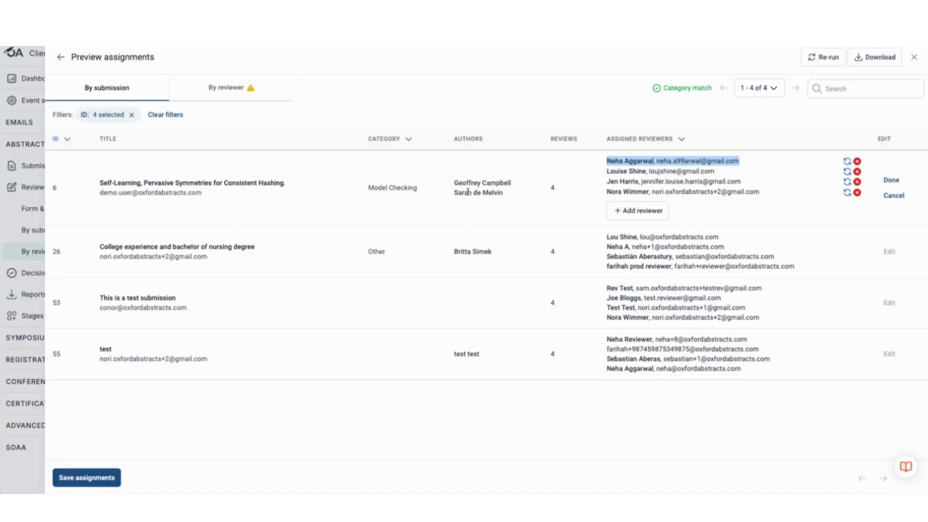
pyautogui.click(847, 162)
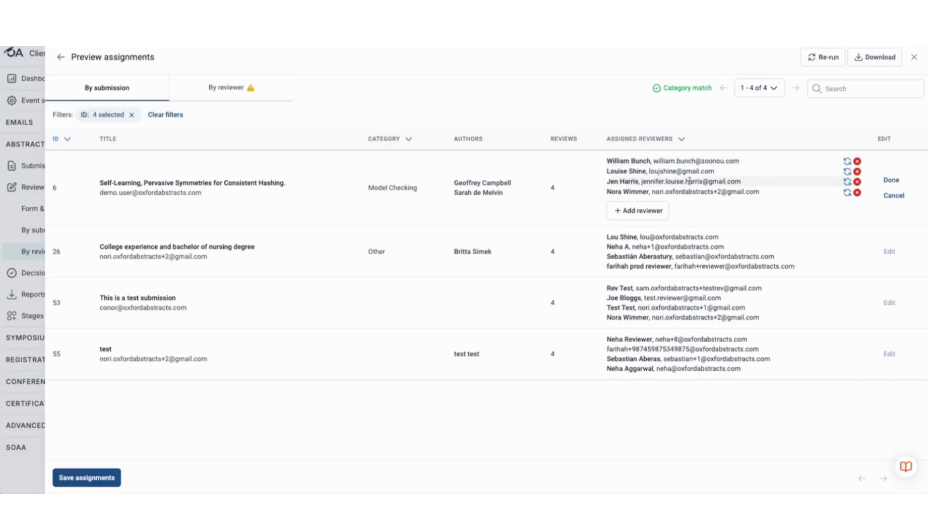
# - Add two more reviewers to submission 6, the first search suggestion and a random one, and inspect the first one's email domain conflict
pyautogui.click(642, 211)
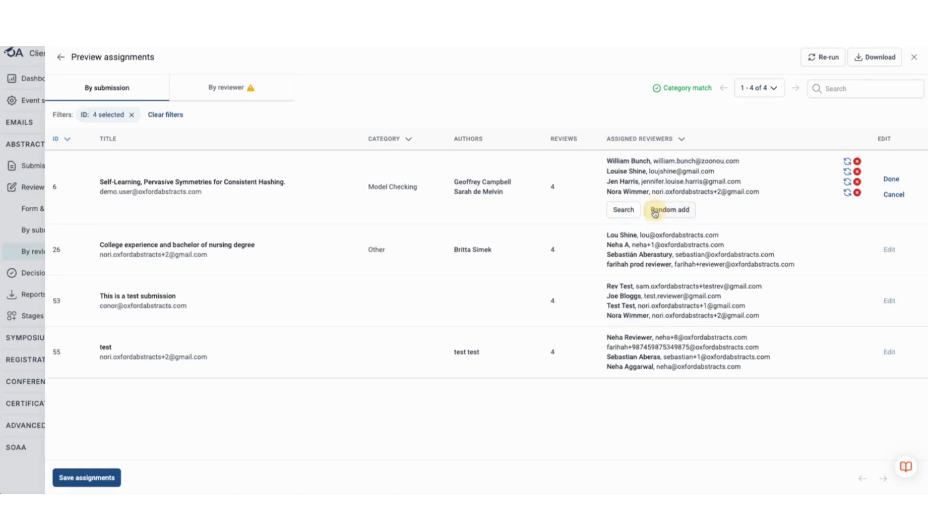
pyautogui.click(626, 210)
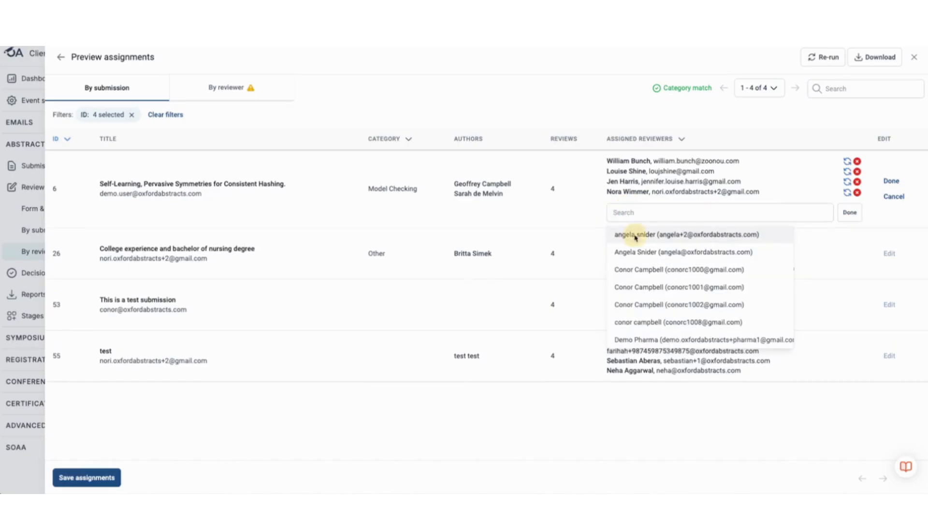
pyautogui.click(636, 237)
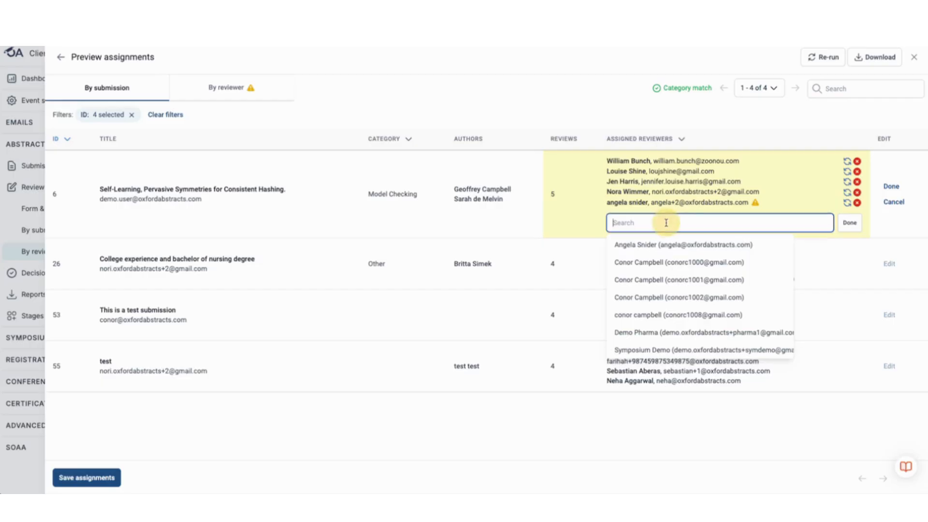
pyautogui.click(855, 225)
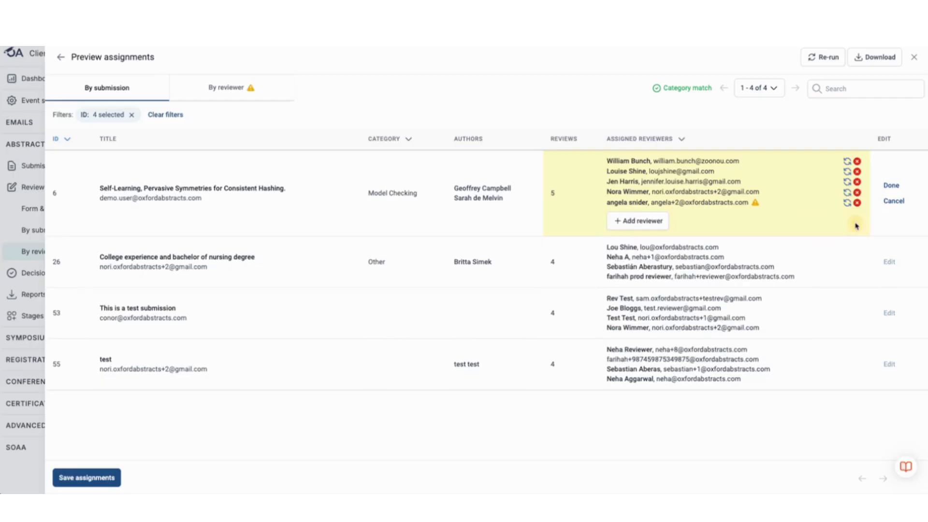
pyautogui.click(619, 221)
pyautogui.click(670, 221)
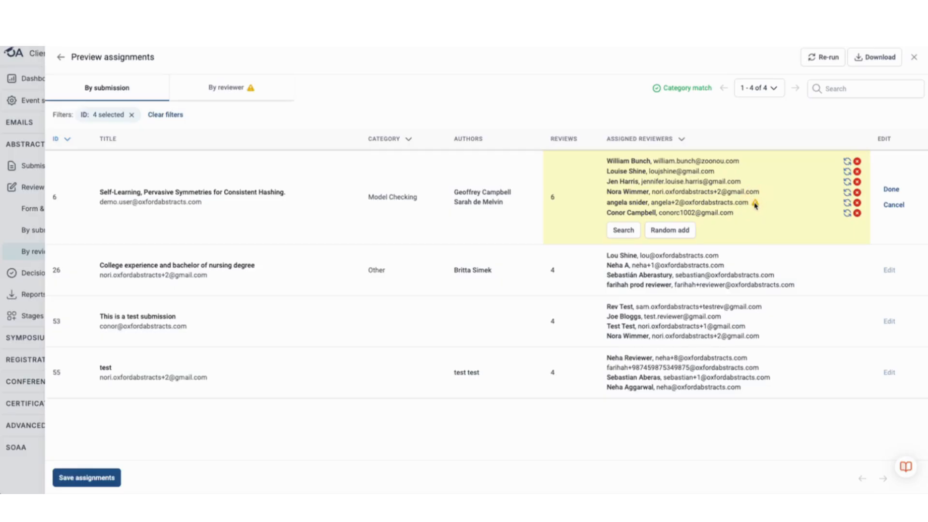
pyautogui.moveTo(755, 205)
pyautogui.moveTo(685, 204); pyautogui.dragTo(846, 215)
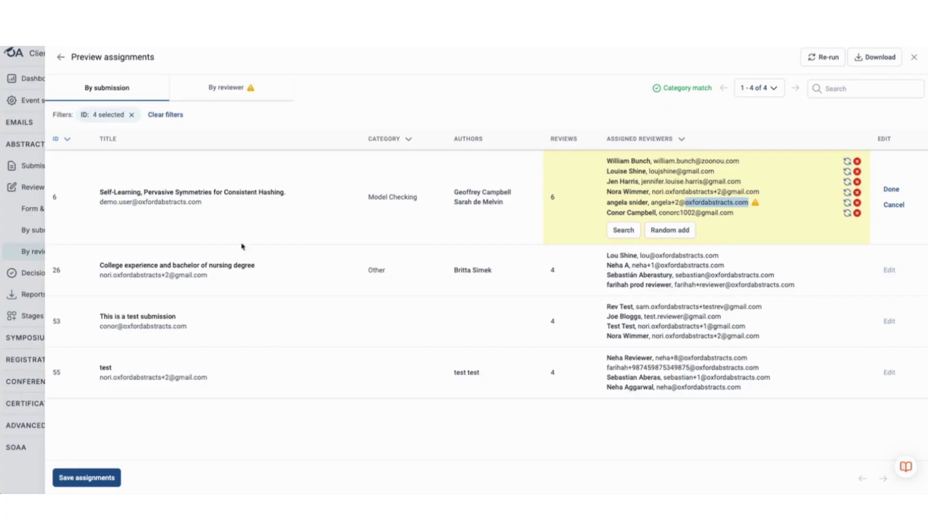
# - Examine the previewed assignments by reviewer, checking the assigned submissions and the flagged reviewers, and close the preview without saving
pyautogui.click(221, 91)
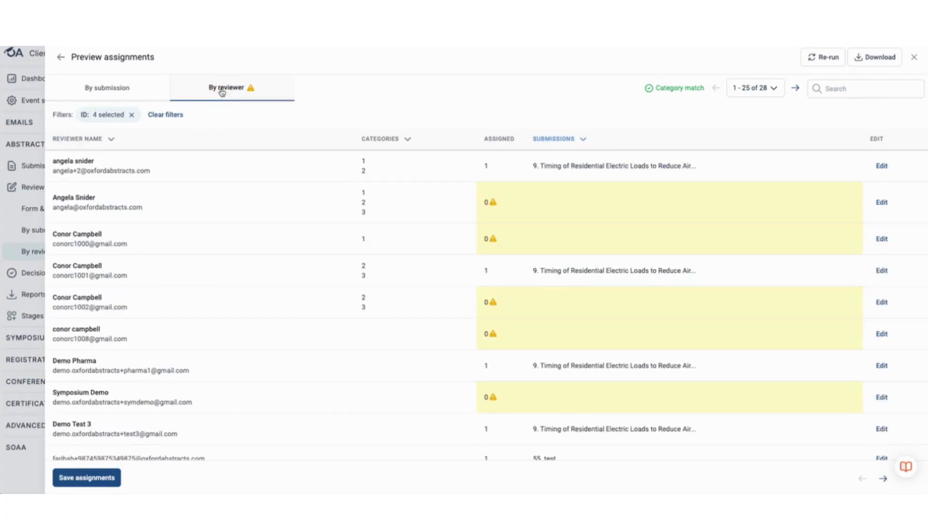
pyautogui.moveTo(56, 161); pyautogui.dragTo(238, 177)
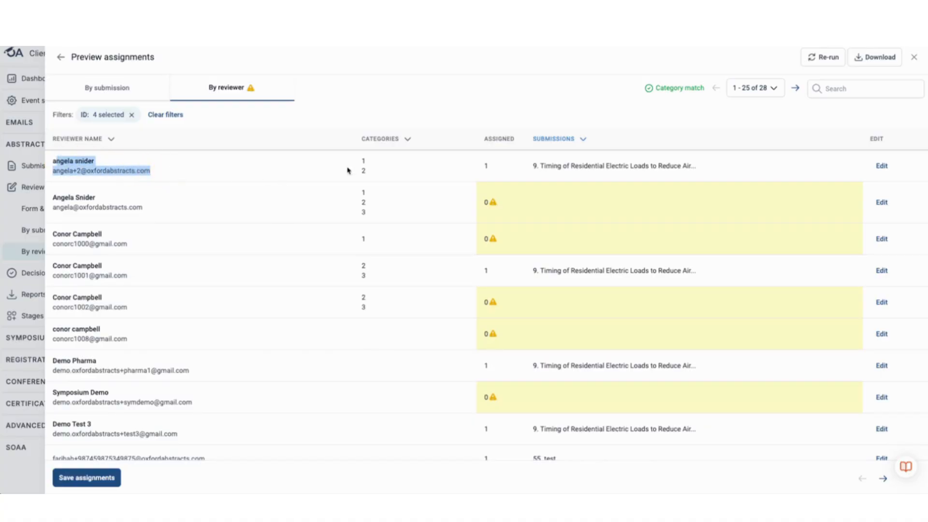
pyautogui.moveTo(532, 167); pyautogui.dragTo(680, 172)
pyautogui.scroll(-1, 561, 208)
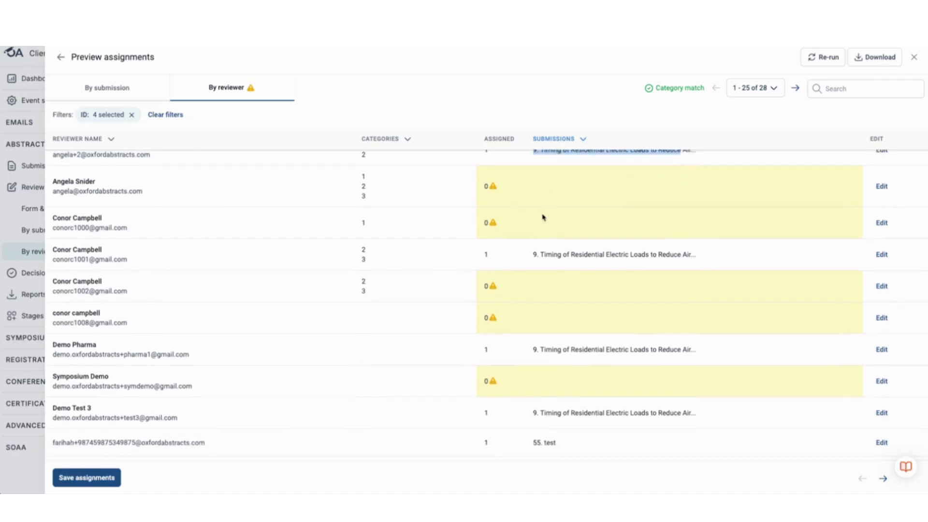
pyautogui.moveTo(491, 177)
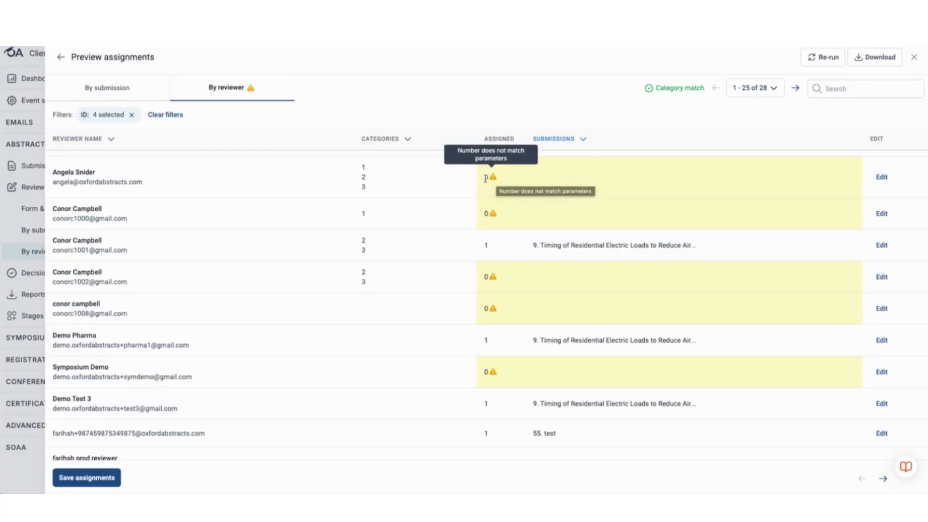
pyautogui.scroll(1, 485, 193)
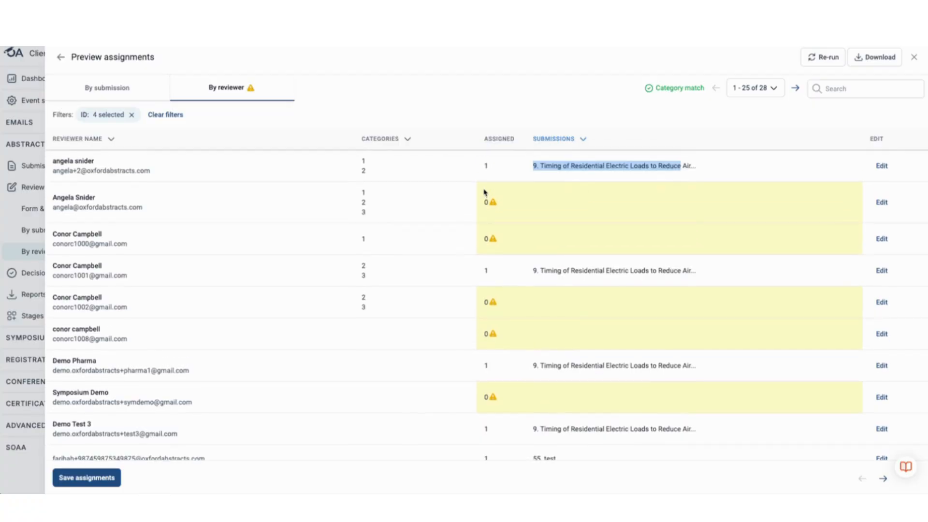
pyautogui.click(459, 207)
pyautogui.click(458, 213)
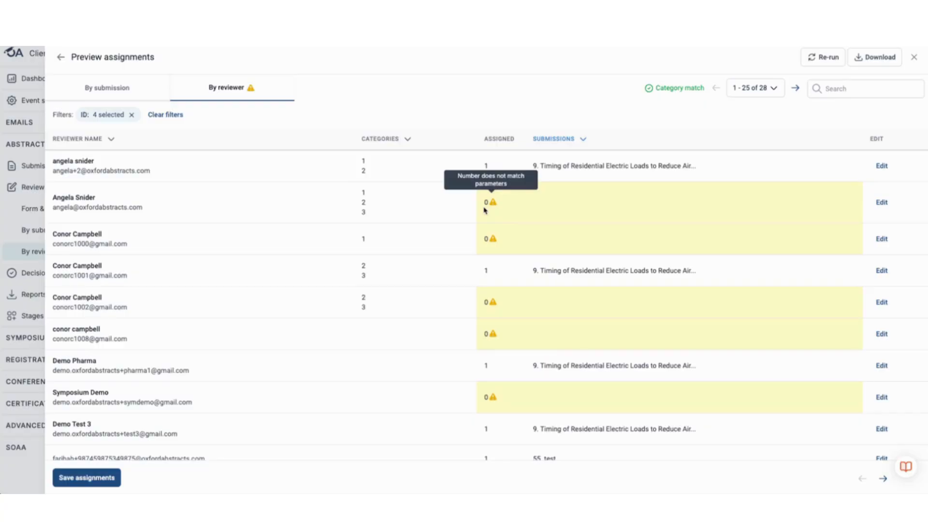
pyautogui.scroll(-8, 497, 217)
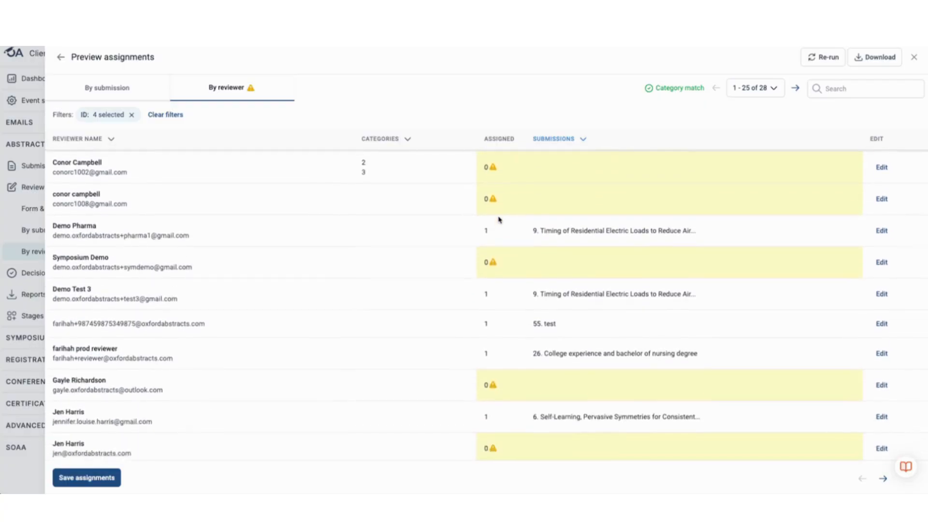
pyautogui.scroll(-2, 498, 218)
pyautogui.scroll(10, 497, 218)
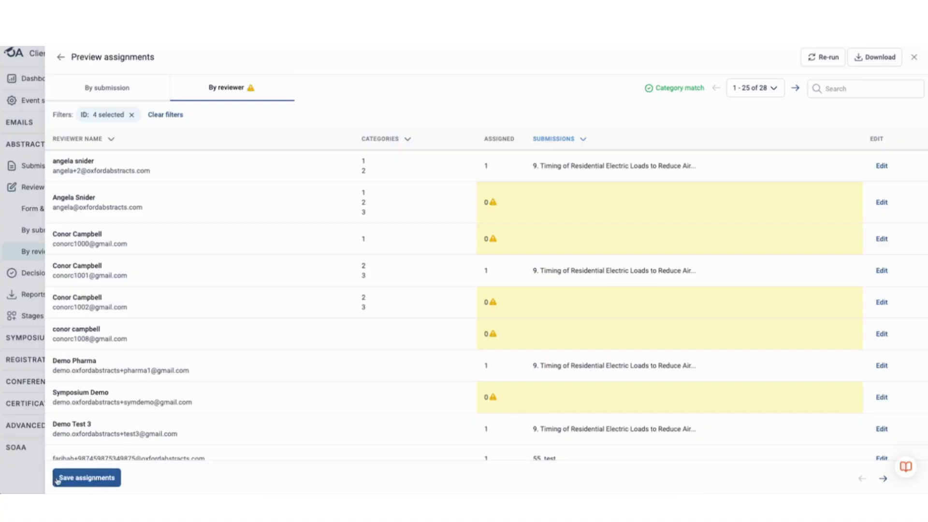
pyautogui.click(914, 57)
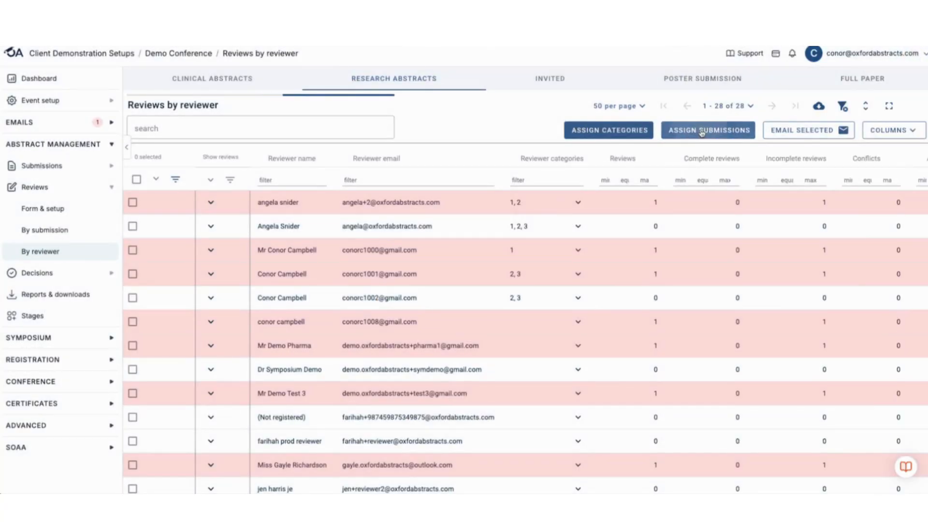
# - Try the Assign specific mode of auto assignment with submission 9 included, and close the assignment settings without previewing
pyautogui.click(701, 130)
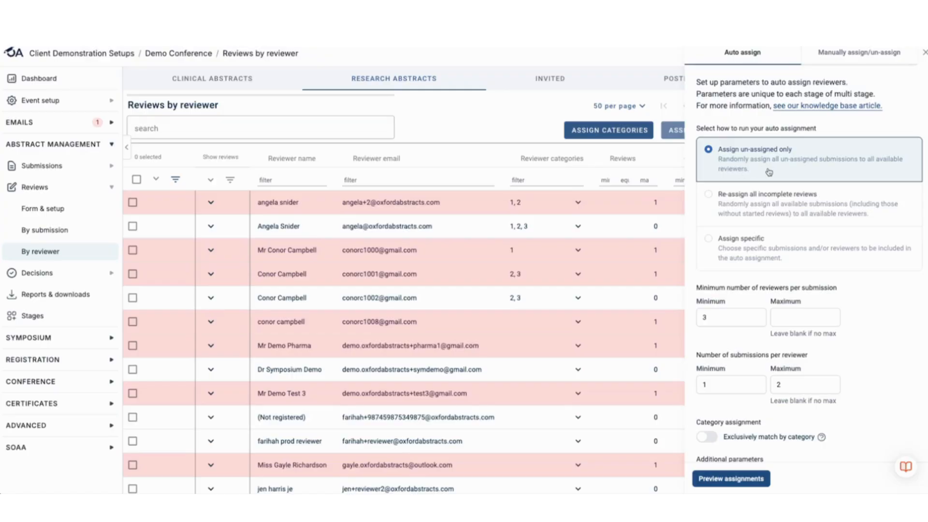
pyautogui.click(708, 249)
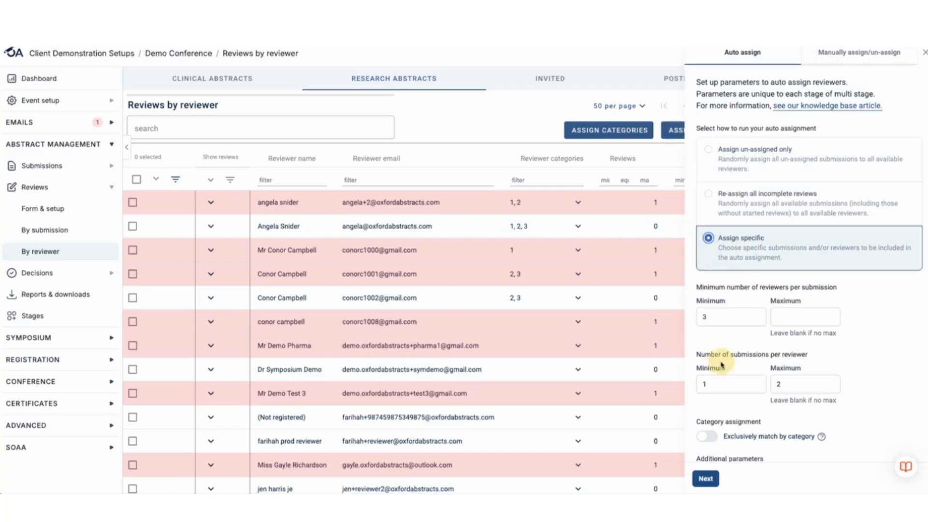
pyautogui.click(705, 479)
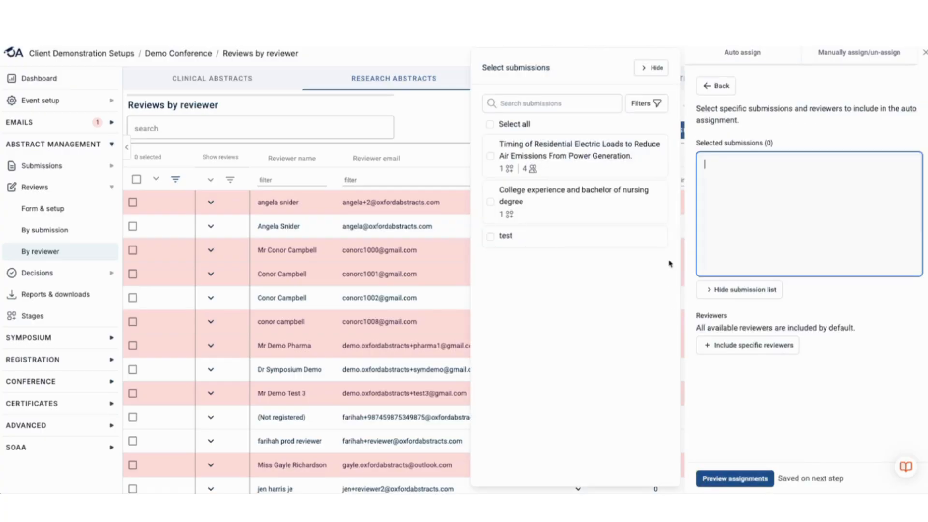
pyautogui.click(490, 156)
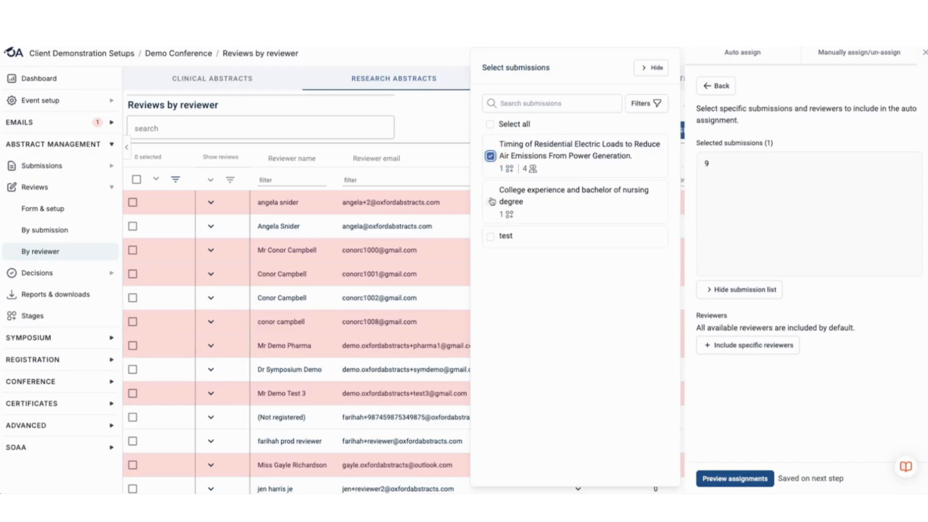
pyautogui.click(134, 252)
pyautogui.click(135, 252)
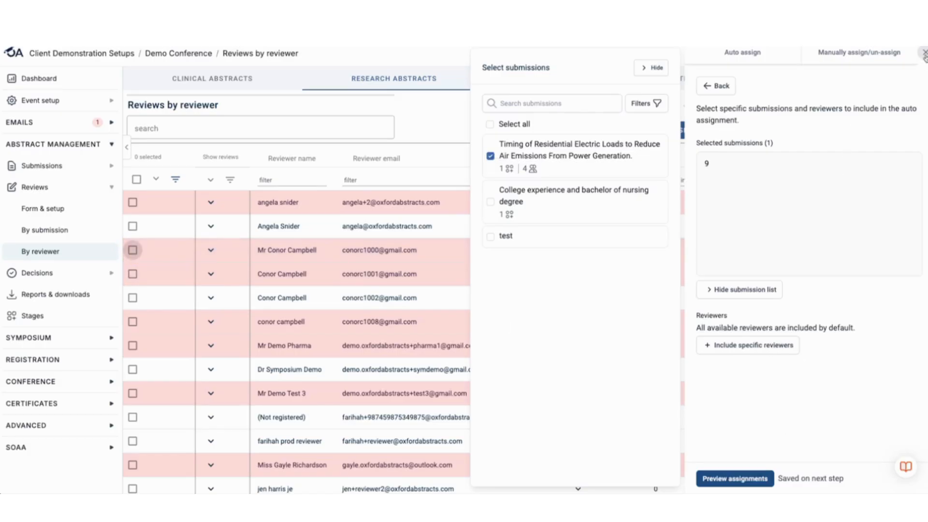
pyautogui.click(875, 56)
pyautogui.click(653, 68)
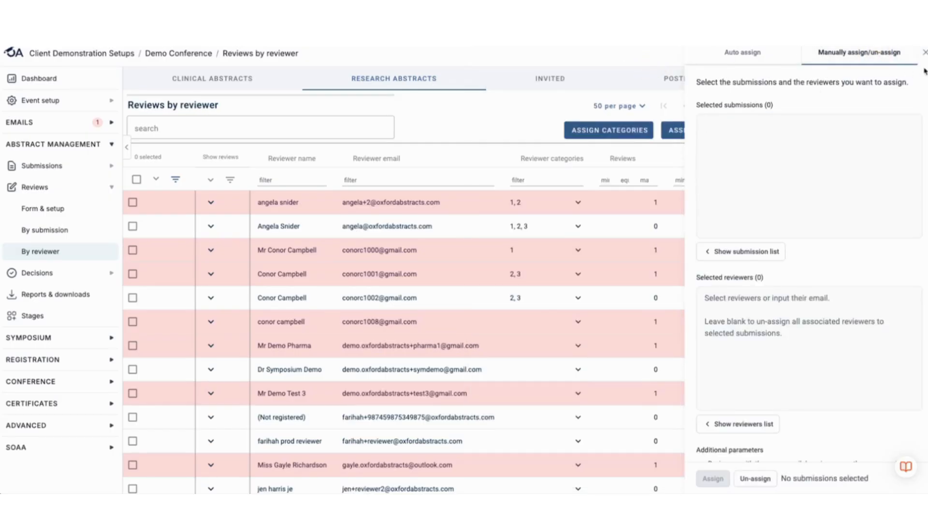
pyautogui.click(922, 54)
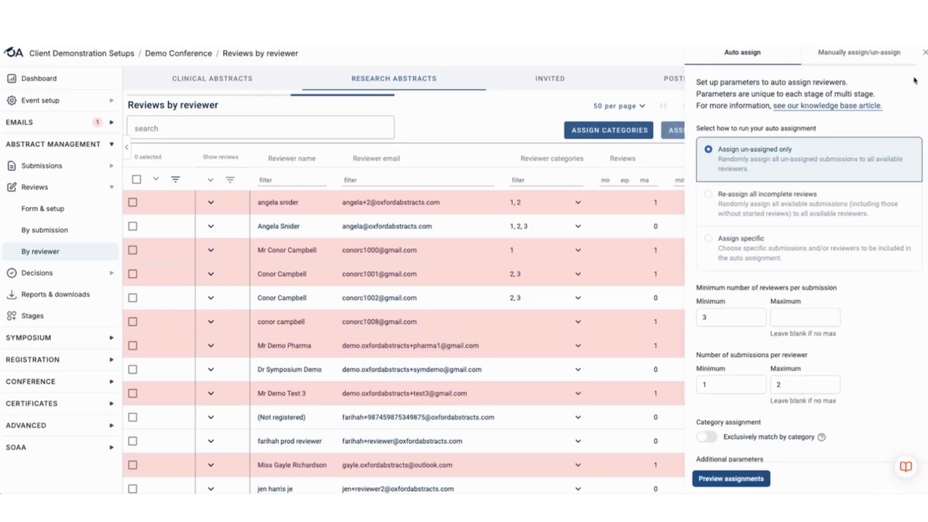
# - Select submissions 6, 9 and 26 for manual reviewer assignment
pyautogui.click(848, 53)
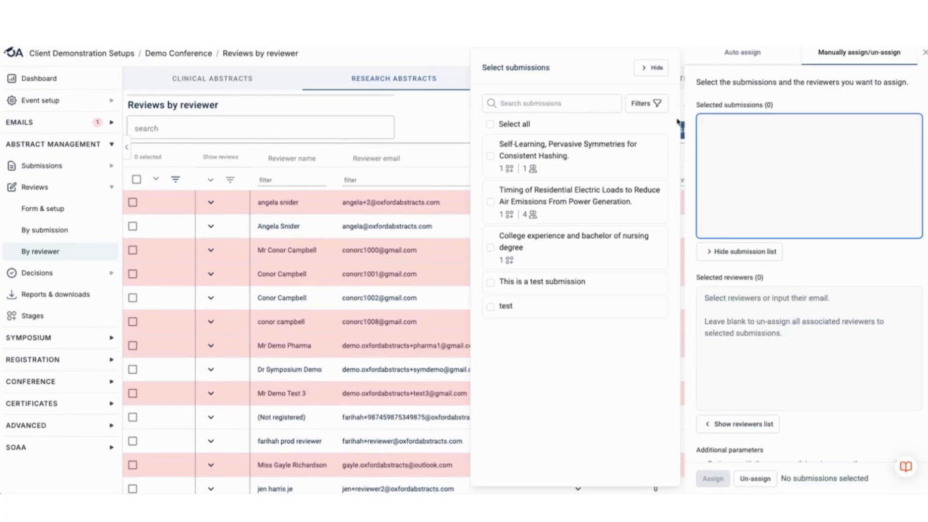
pyautogui.click(740, 165)
pyautogui.click(489, 156)
pyautogui.click(489, 201)
pyautogui.click(489, 247)
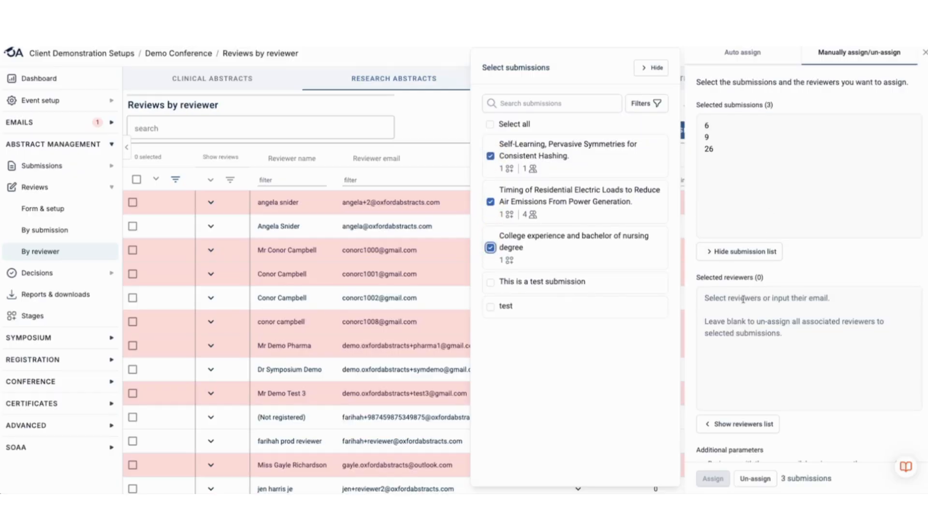
# - Choose the fifth and seventh reviewers in the reviewers list and assign them to the selected submissions
pyautogui.click(738, 324)
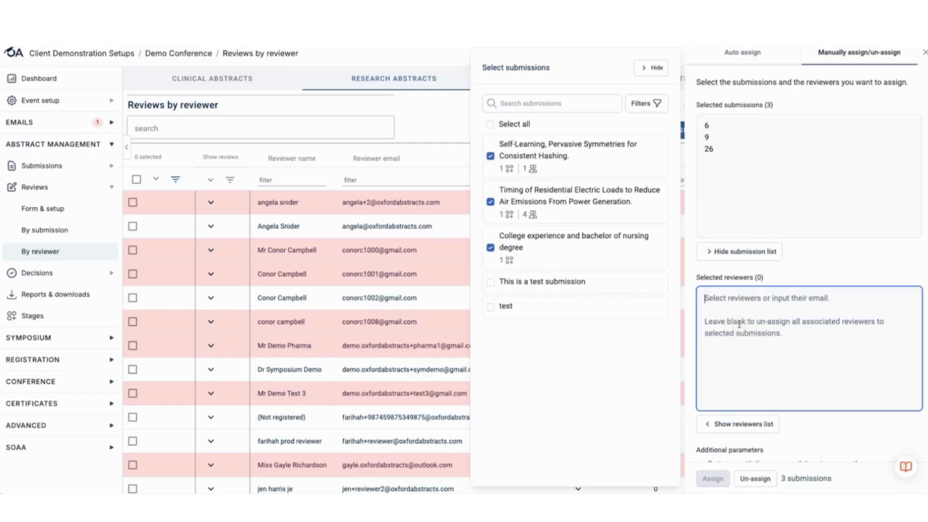
pyautogui.click(740, 425)
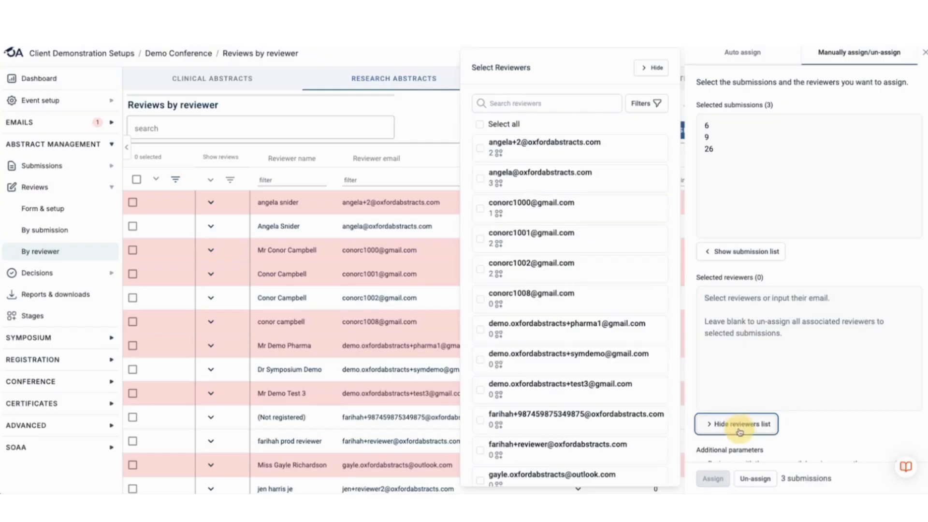
pyautogui.click(480, 269)
pyautogui.click(480, 330)
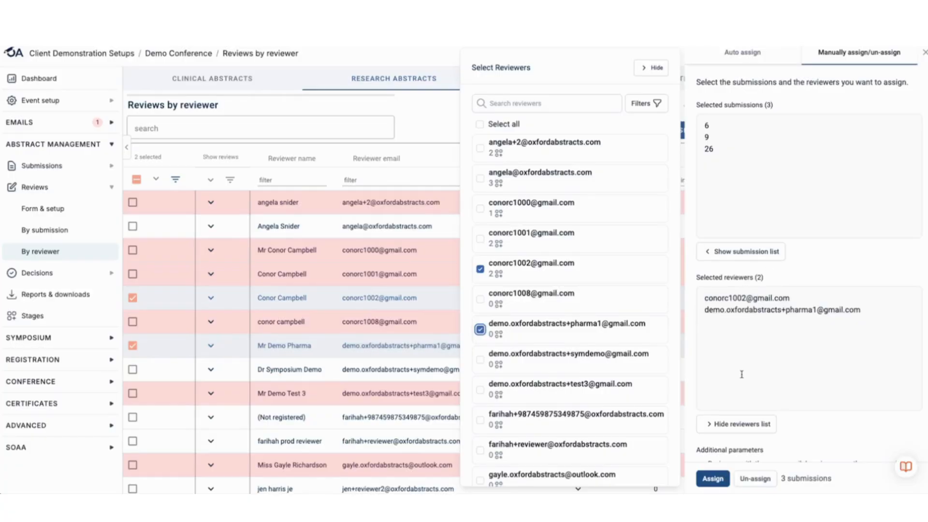
pyautogui.click(713, 479)
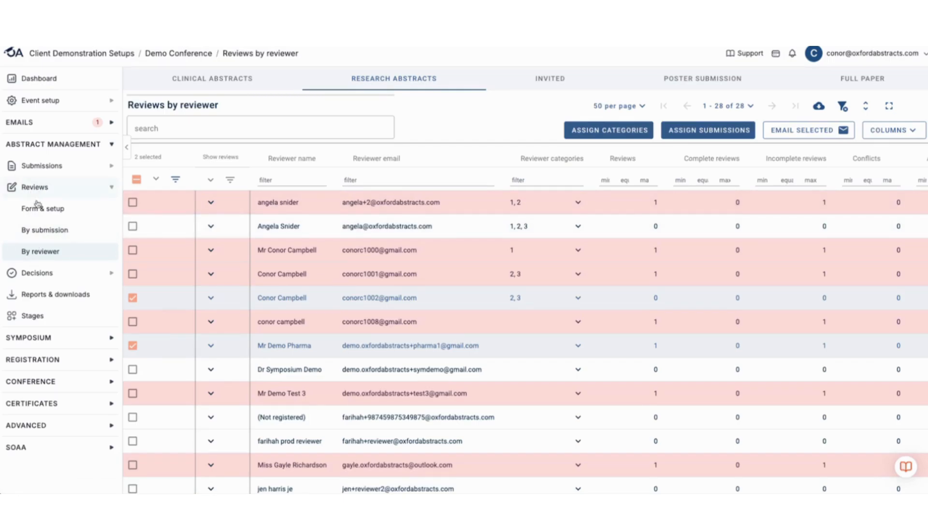
# - Go to the reviews by submission, look over the auto assignment settings, and open manual reviewer assignment
pyautogui.click(49, 231)
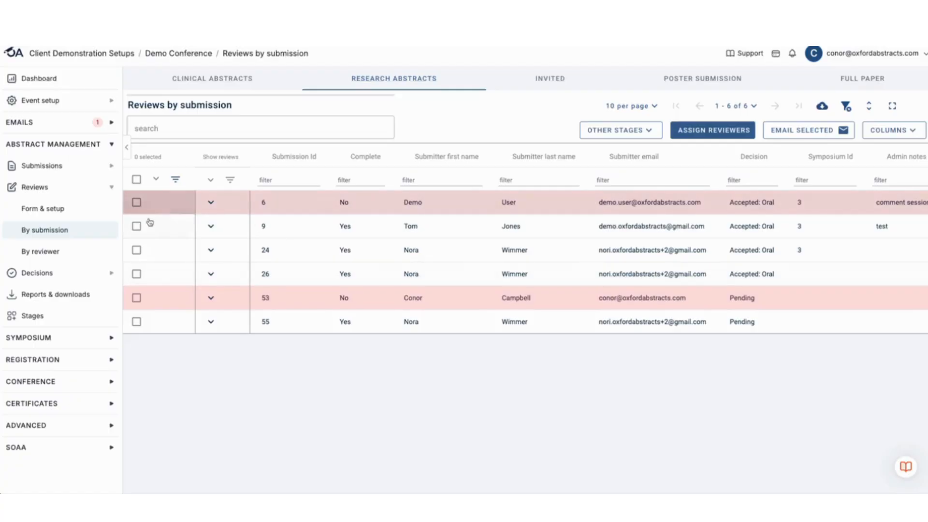
pyautogui.click(713, 129)
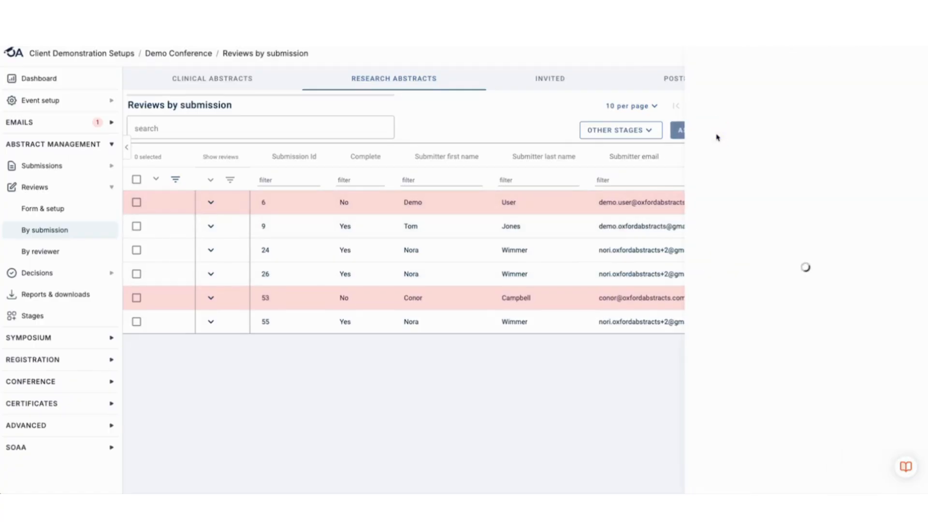
pyautogui.scroll(-1, 803, 258)
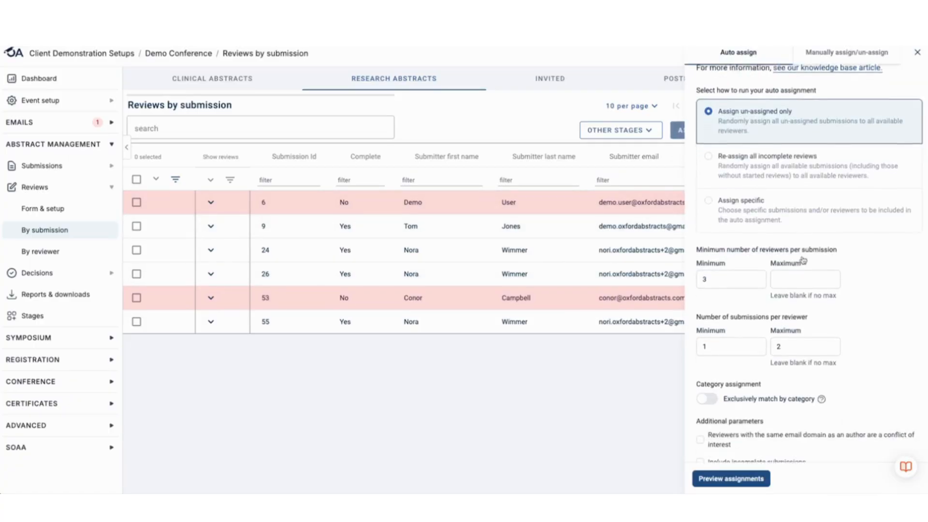
pyautogui.scroll(1, 803, 260)
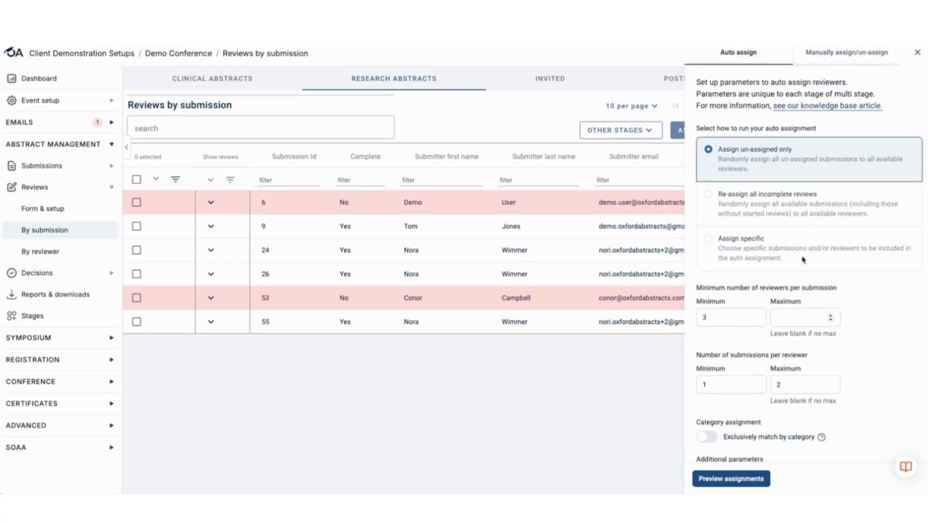
pyautogui.click(843, 52)
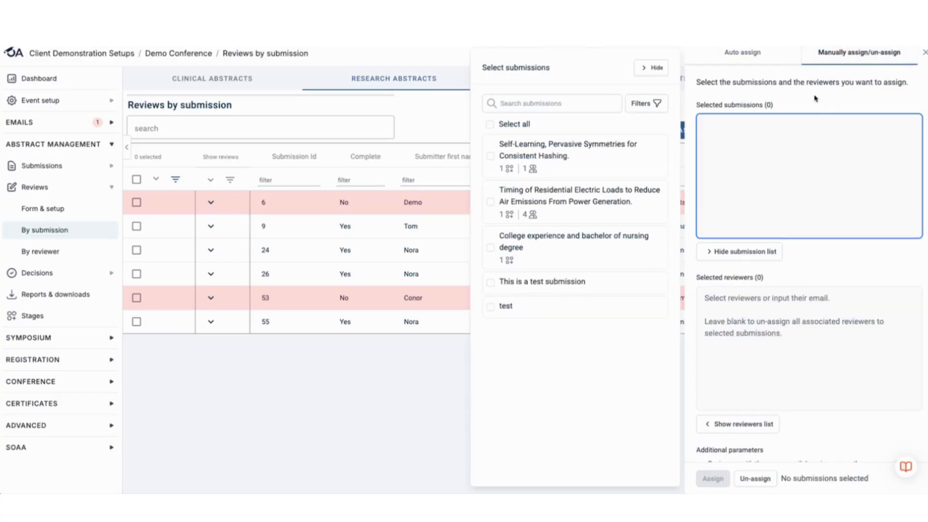